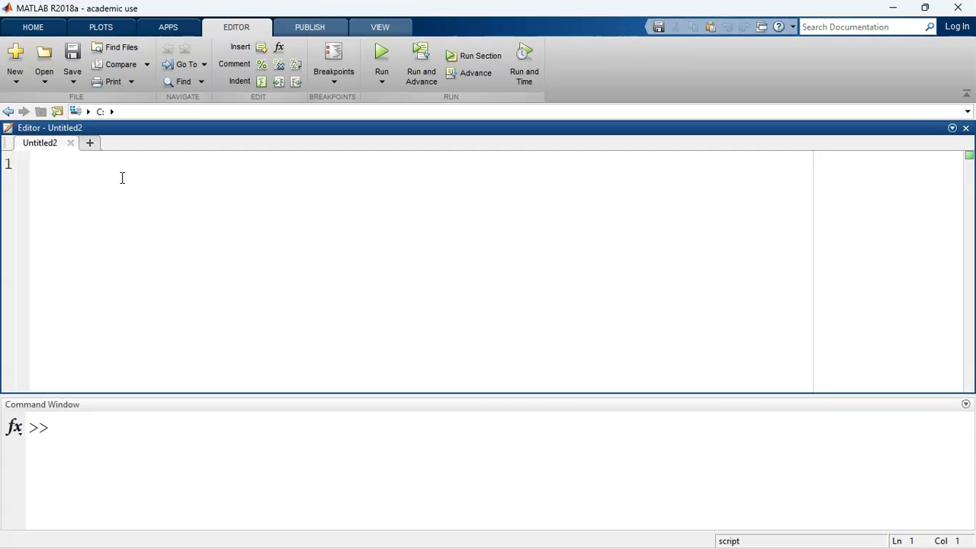
Begin the script with 'clc, clear' and define f=@(x) 15^(2*x); on line 2
{"action": "type", "text": "clc, cle"}
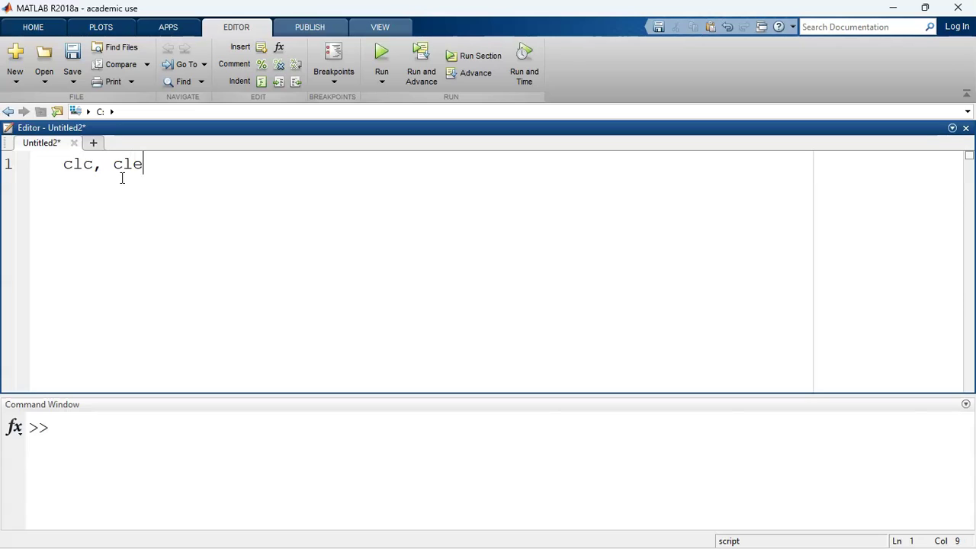
{"action": "type", "text": "ar"}
{"action": "key", "text": "Return"}
{"action": "type", "text": "f="}
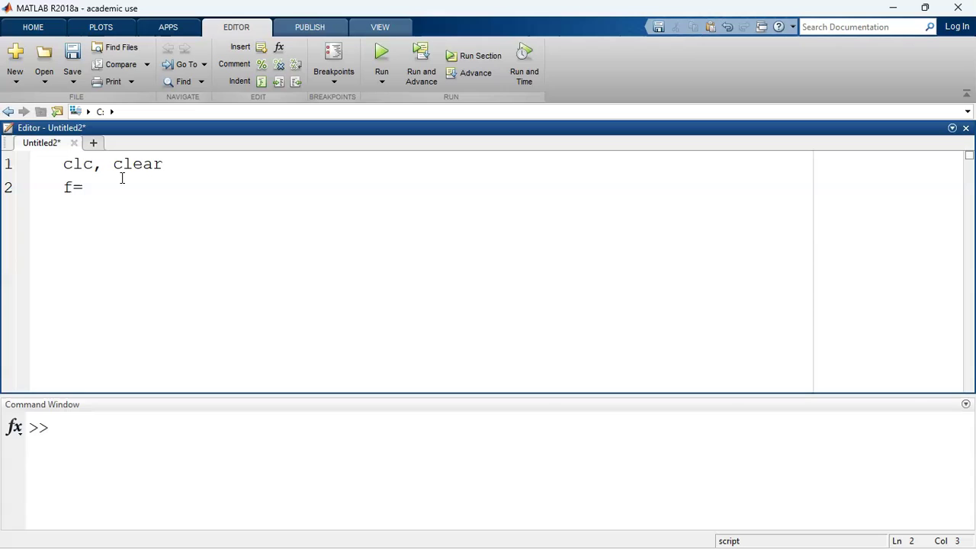
{"action": "type", "text": "@("}
{"action": "type", "text": "x)"}
{"action": "type", "text": " 15^"}
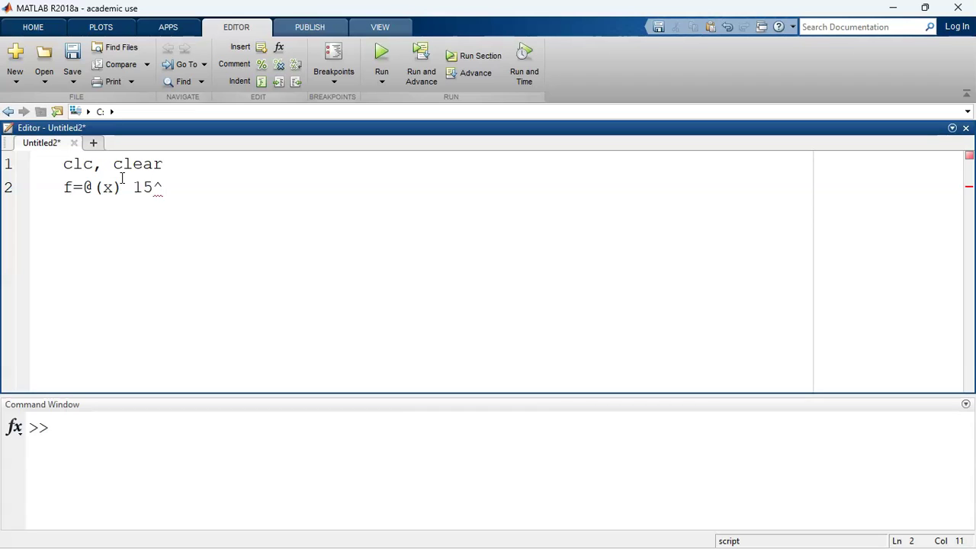
{"action": "type", "text": "(2"}
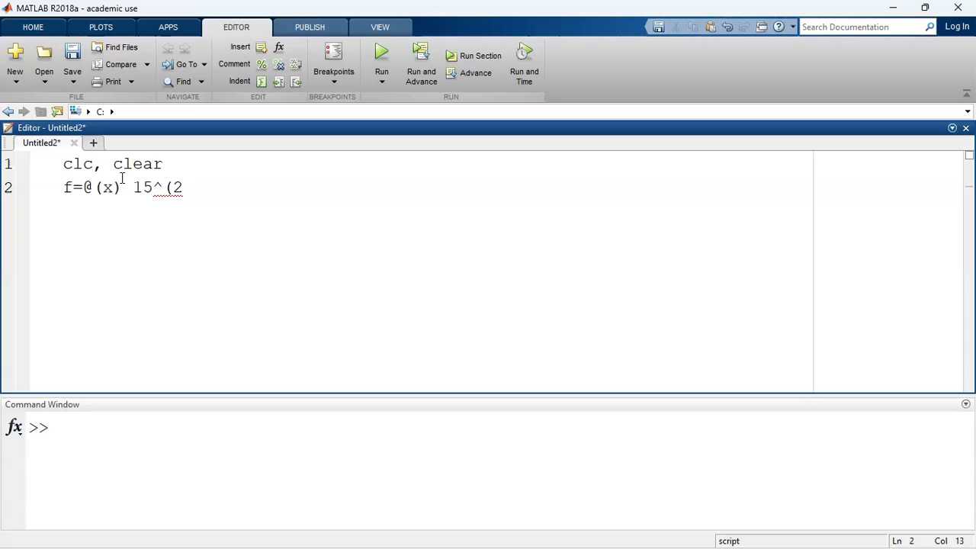
{"action": "type", "text": "*"}
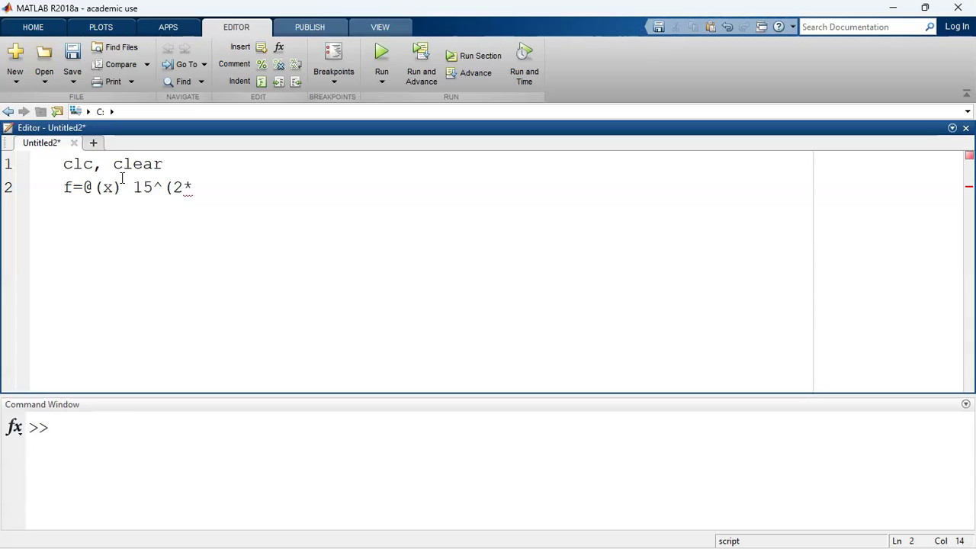
{"action": "type", "text": "x"}
{"action": "type", "text": ");"}
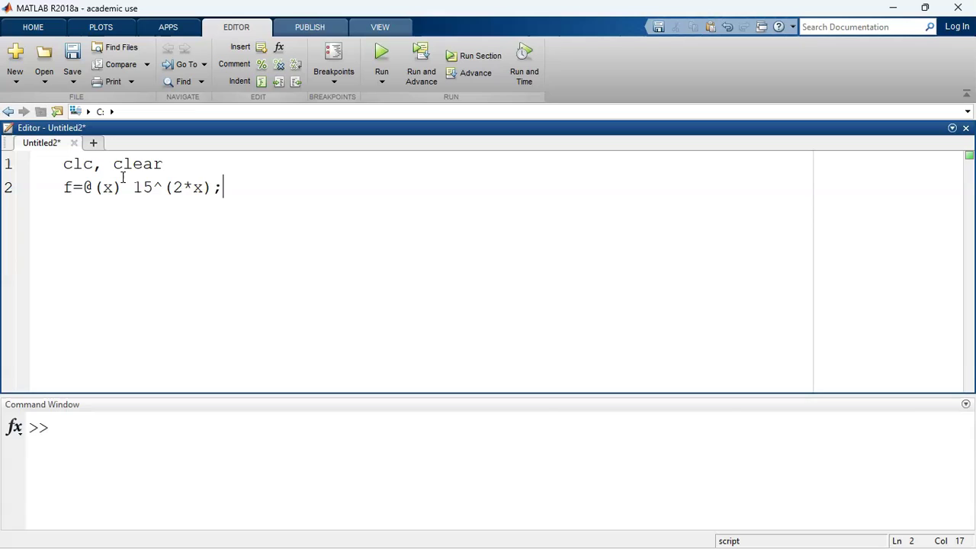
Add the lines a=0;, b=1; and step size h=(b-a)/3;
{"action": "key", "text": "Return"}
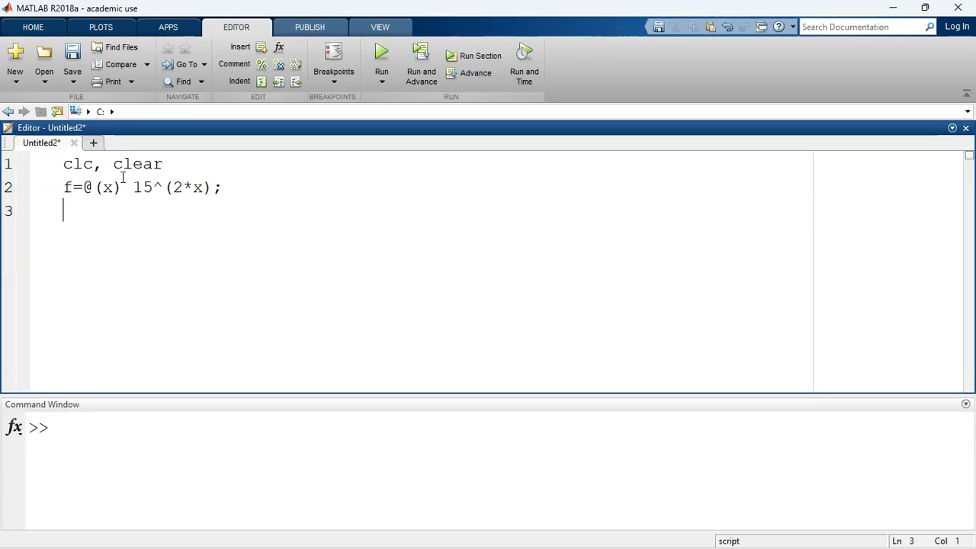
{"action": "type", "text": "a=0"}
{"action": "type", "text": ";"}
{"action": "key", "text": "Return"}
{"action": "type", "text": "b"}
{"action": "type", "text": "=1;"}
{"action": "key", "text": "Return"}
{"action": "type", "text": "h"}
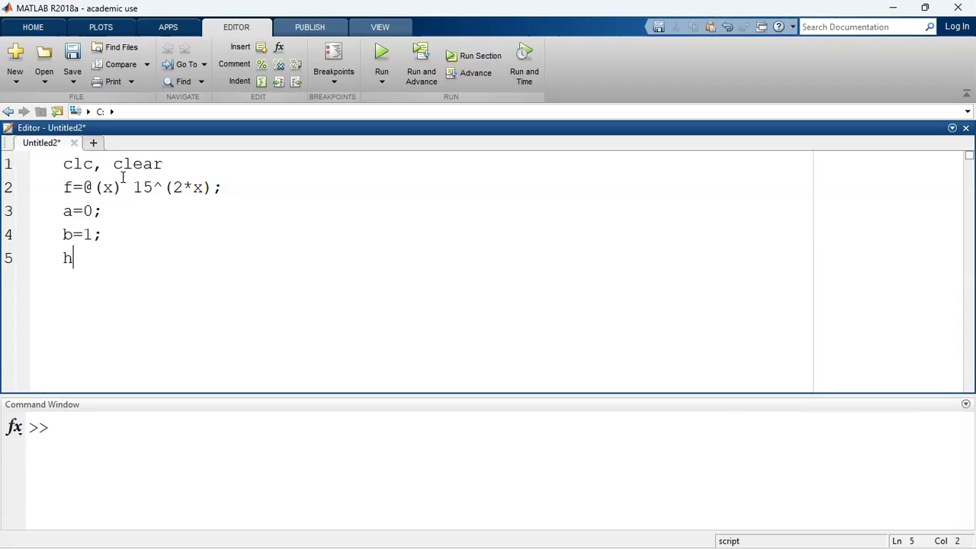
{"action": "type", "text": "=("}
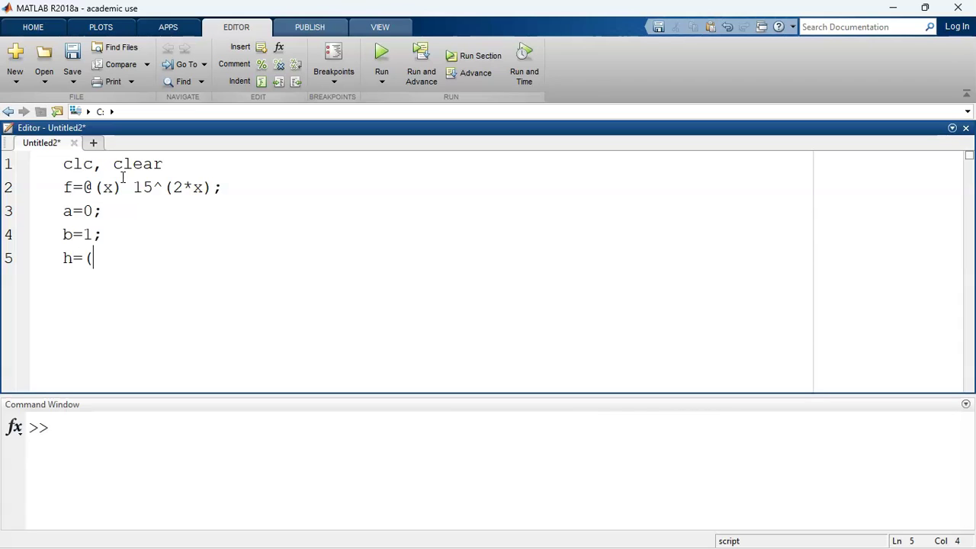
{"action": "type", "text": "b-"}
{"action": "type", "text": "a)/"}
{"action": "type", "text": "3;"}
Define the points x0= a;, x1= a+ h;, x2= a+ 2*h; and x3= b;
{"action": "key", "text": "Return"}
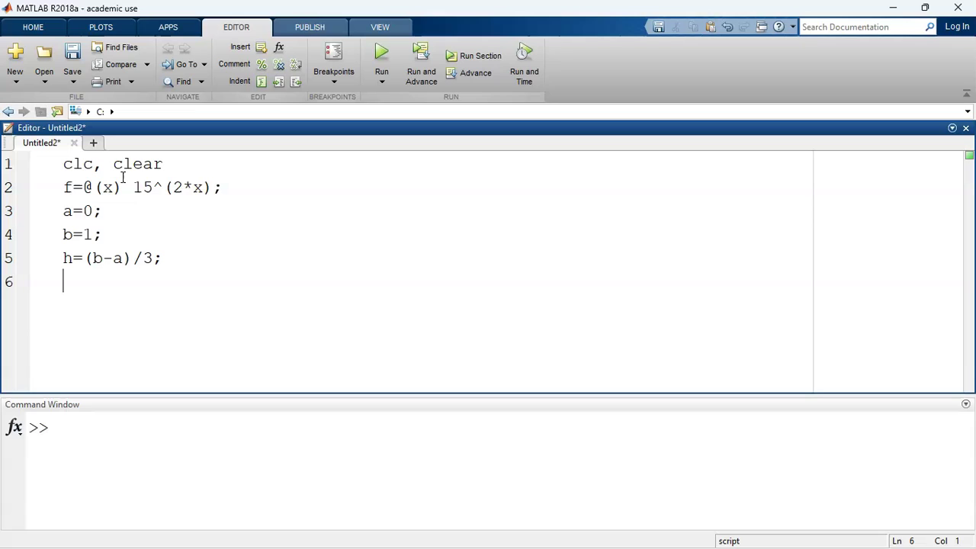
{"action": "type", "text": "x"}
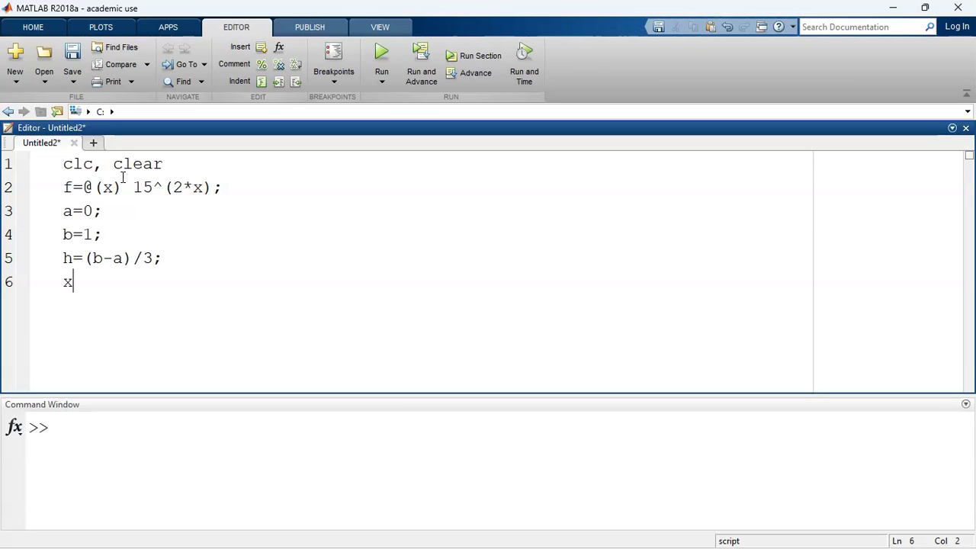
{"action": "type", "text": "0="}
{"action": "type", "text": " a;"}
{"action": "key", "text": "Return"}
{"action": "type", "text": "x1="}
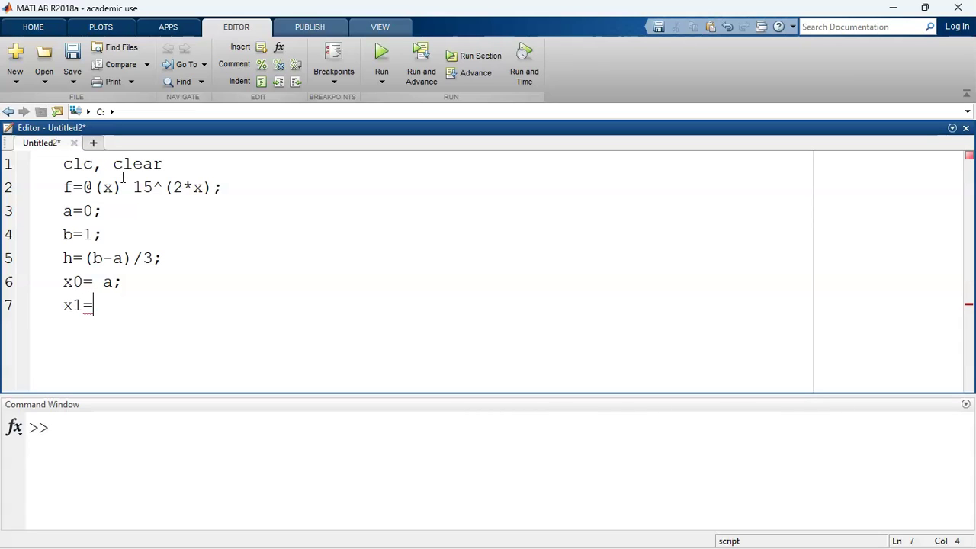
{"action": "type", "text": " a"}
{"action": "type", "text": "+ h"}
{"action": "type", "text": ";"}
{"action": "key", "text": "Return"}
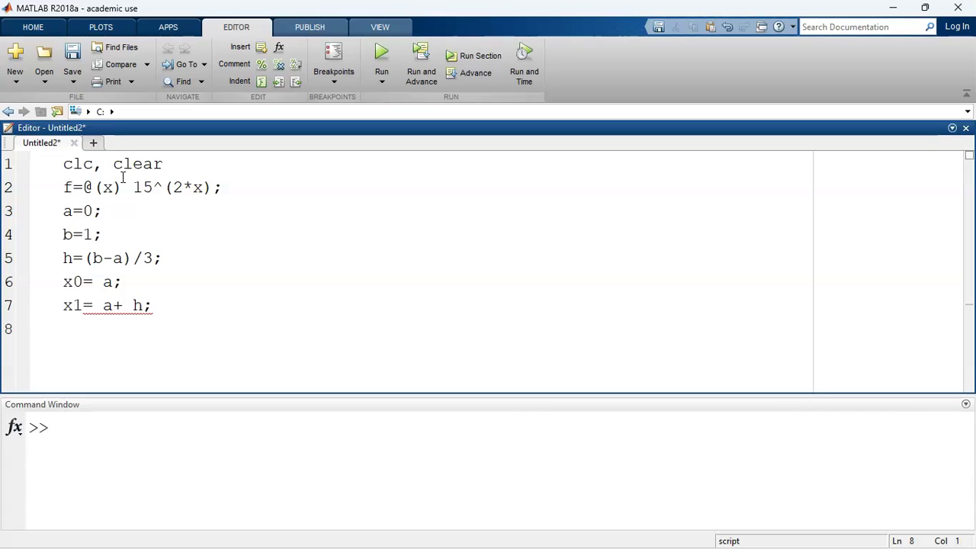
{"action": "type", "text": "x2= "}
{"action": "type", "text": "a+"}
{"action": "type", "text": " 2*"}
{"action": "type", "text": "h;"}
{"action": "key", "text": "Return"}
{"action": "type", "text": "x3"}
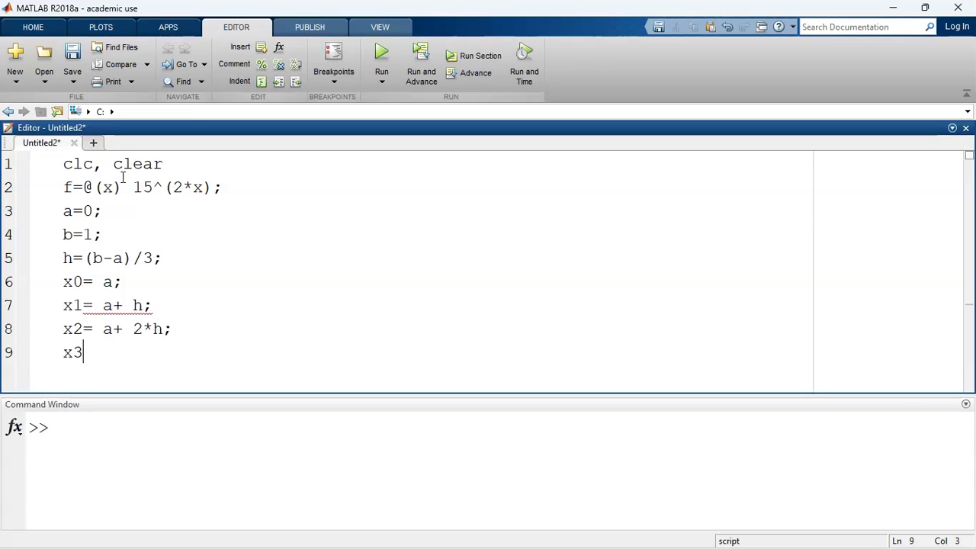
{"action": "type", "text": "="}
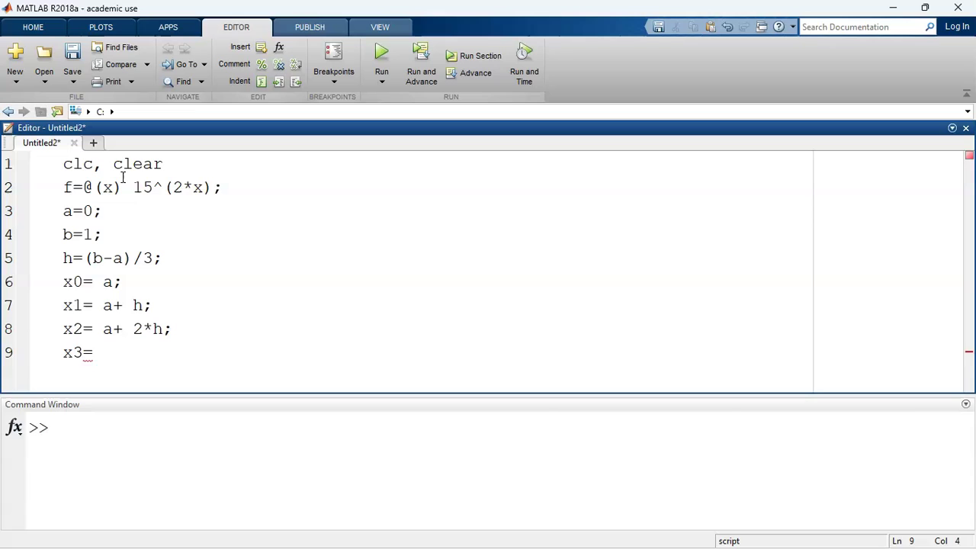
{"action": "type", "text": " b"}
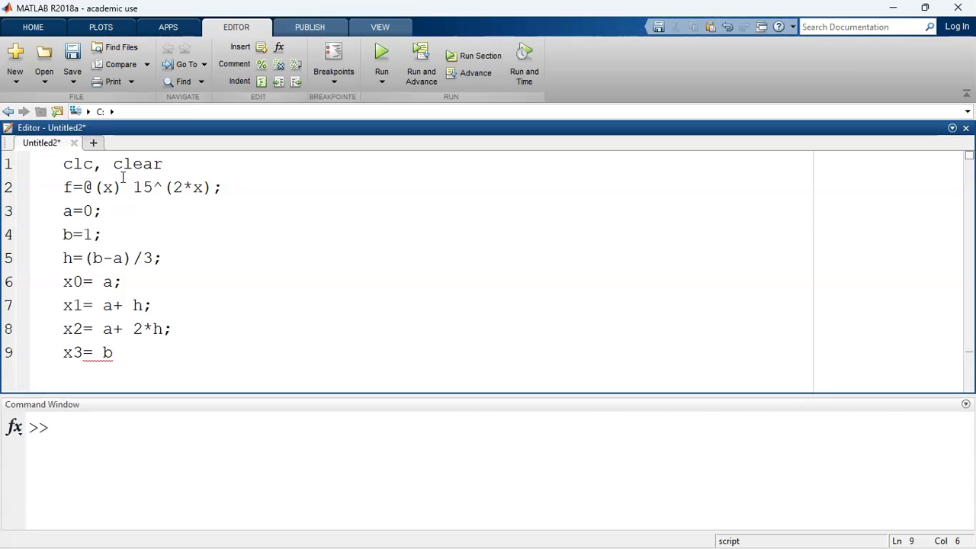
{"action": "type", "text": ";"}
{"action": "key", "text": "Return"}
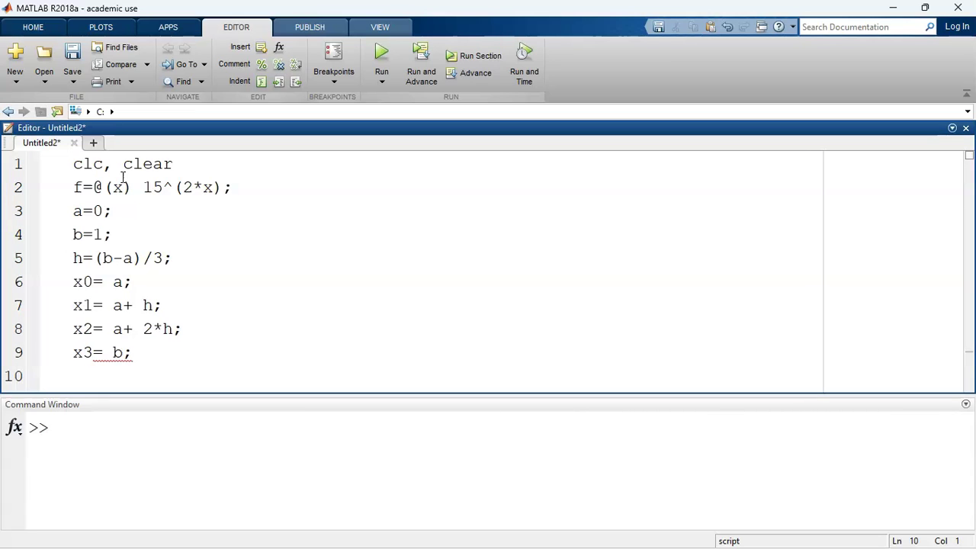
Write integral = 3*(h/8)*(f(x0)+ 3*f(x1) + 3* f(x2)+ f(x3)); as line 10
{"action": "type", "text": "integral "}
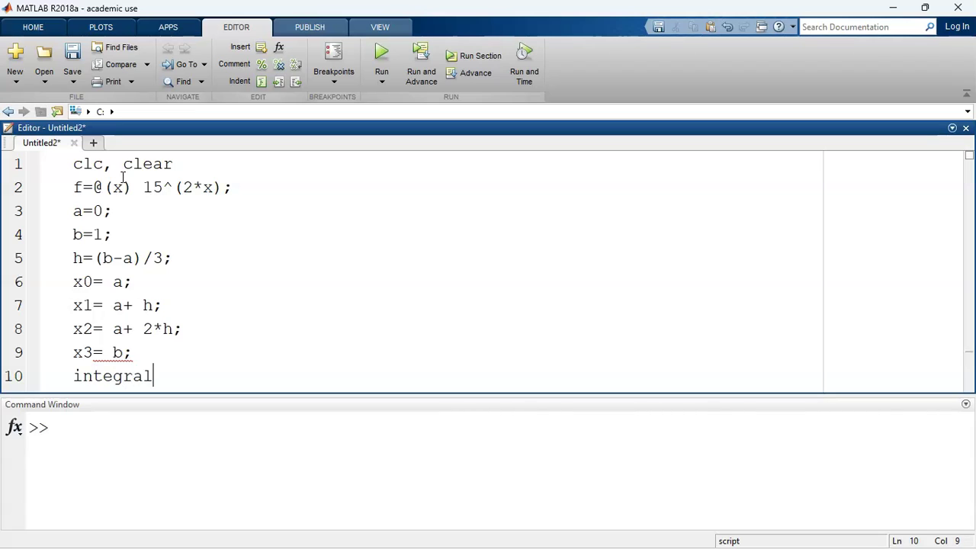
{"action": "type", "text": "="}
{"action": "type", "text": " 3"}
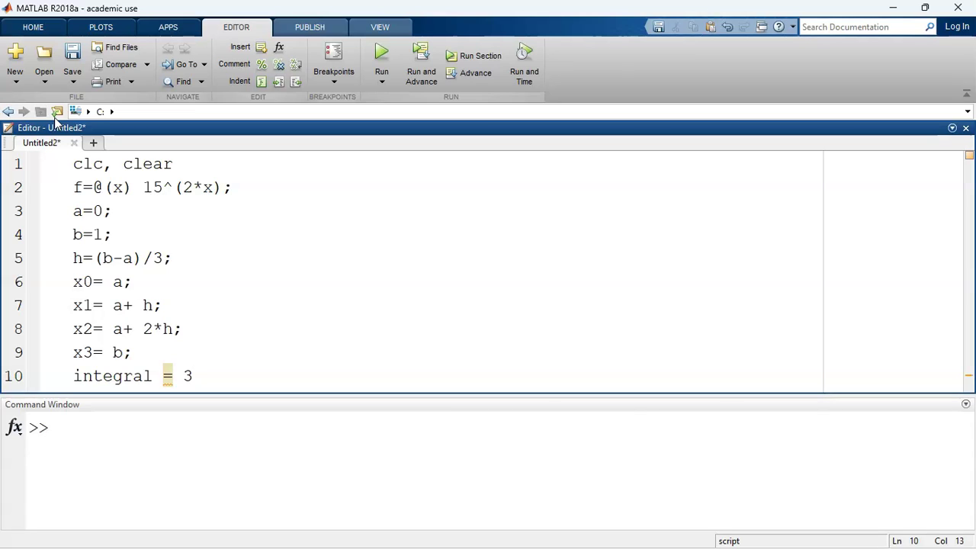
{"action": "type", "text": "*"}
{"action": "type", "text": "9"}
{"action": "key", "text": "BackSpace"}
{"action": "type", "text": "("}
{"action": "type", "text": "h/"}
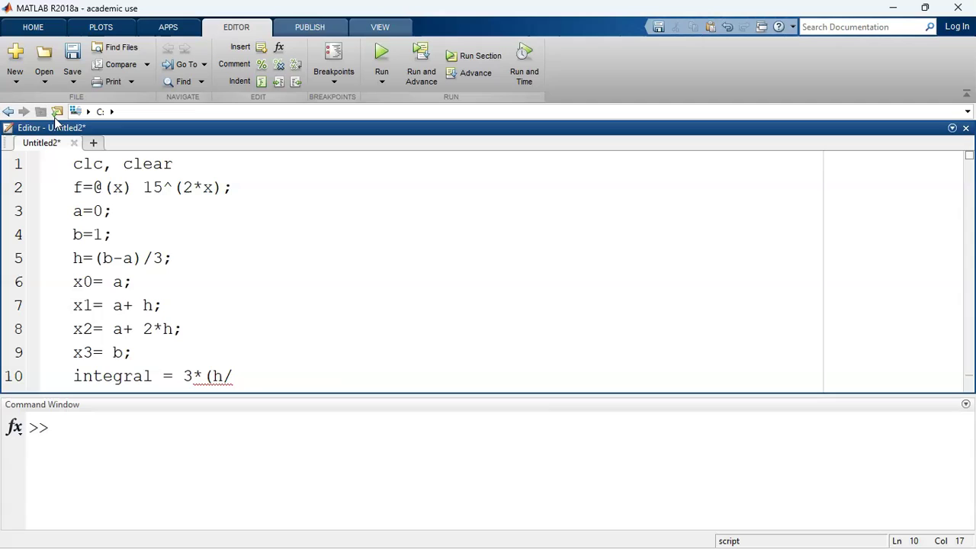
{"action": "type", "text": "8)"}
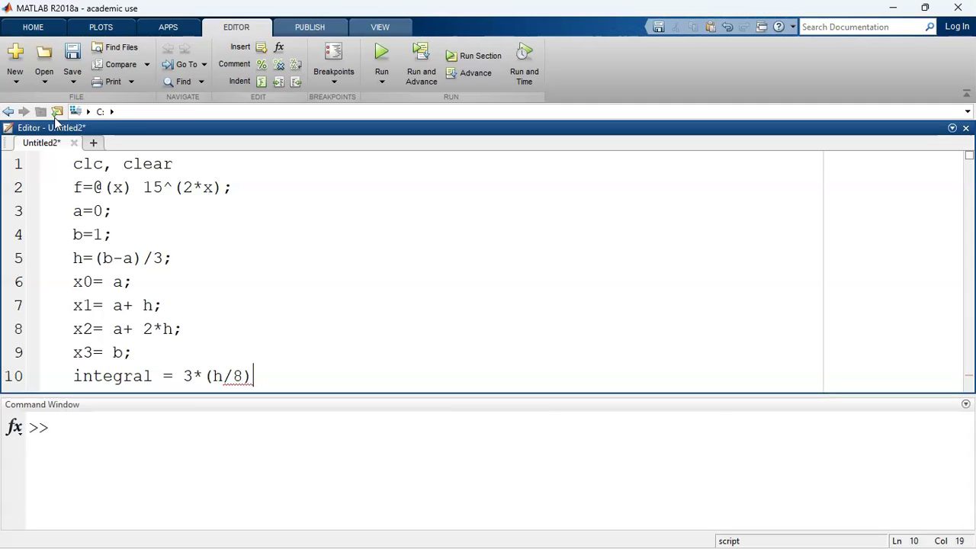
{"action": "type", "text": "*("}
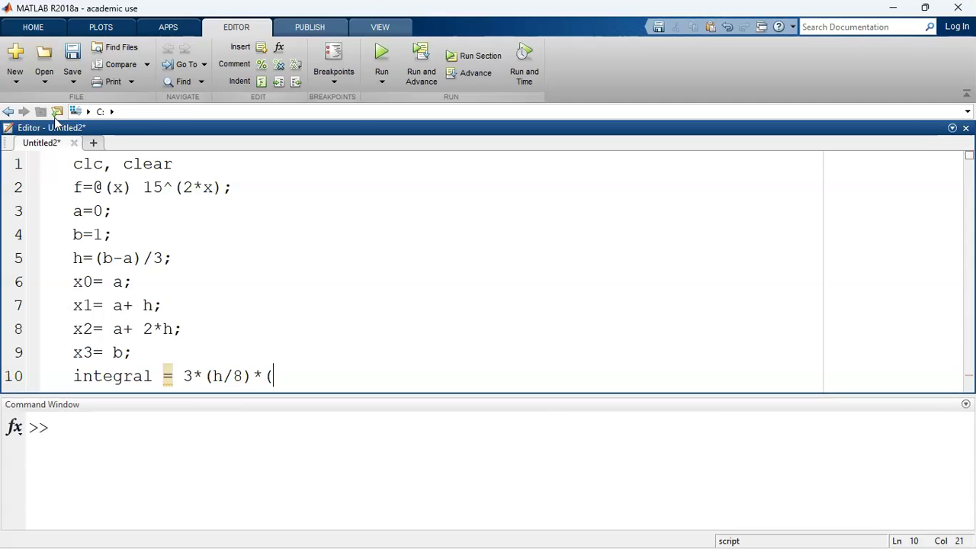
{"action": "type", "text": "f"}
{"action": "type", "text": "("}
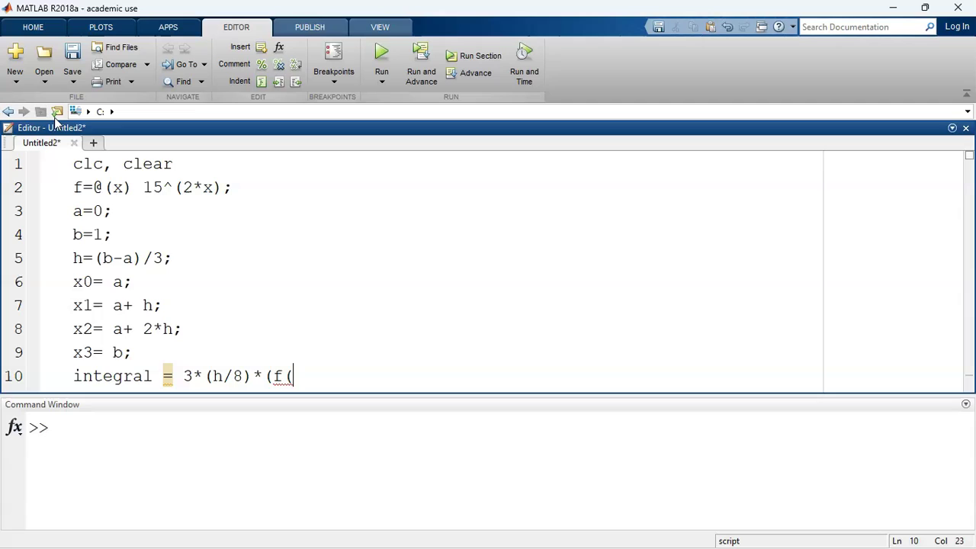
{"action": "type", "text": "x0)"}
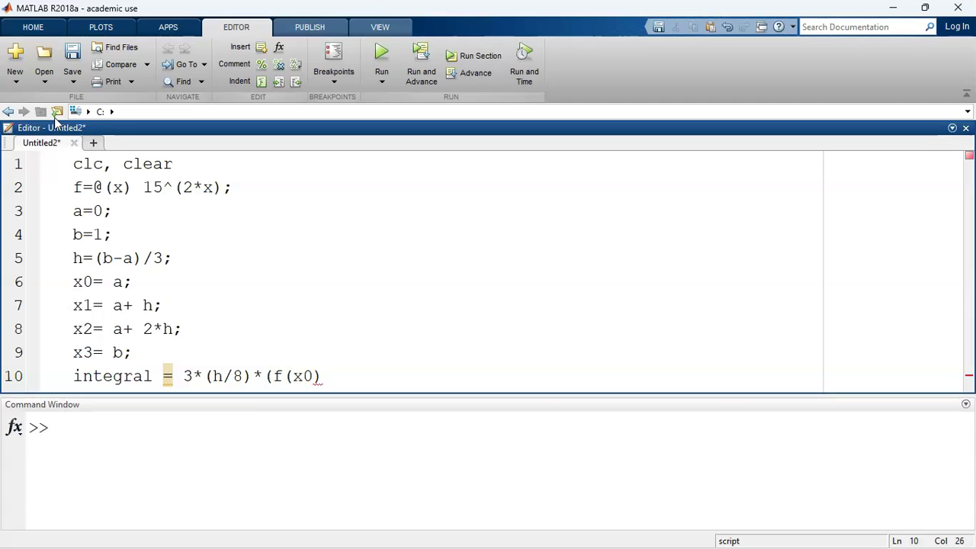
{"action": "type", "text": "+ 3*"}
{"action": "type", "text": "f("}
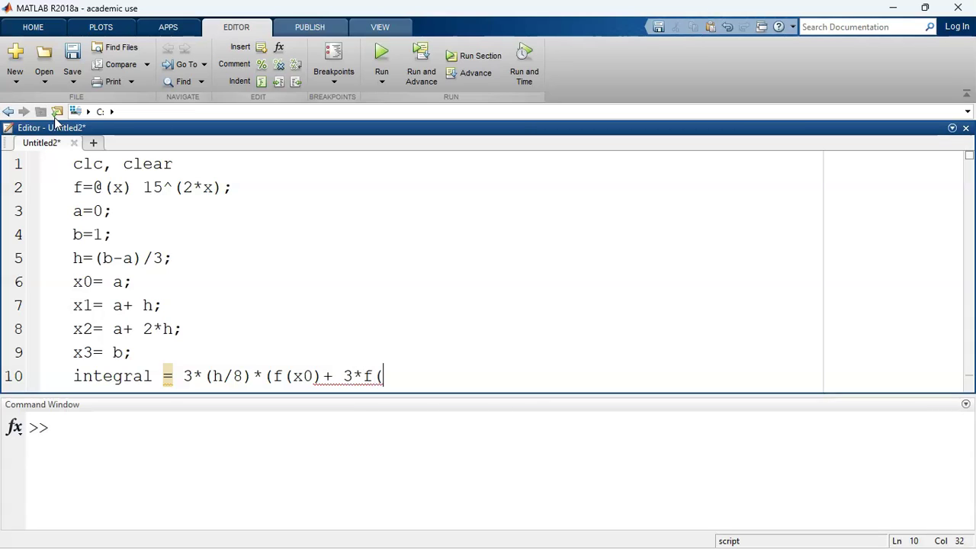
{"action": "type", "text": "x1)"}
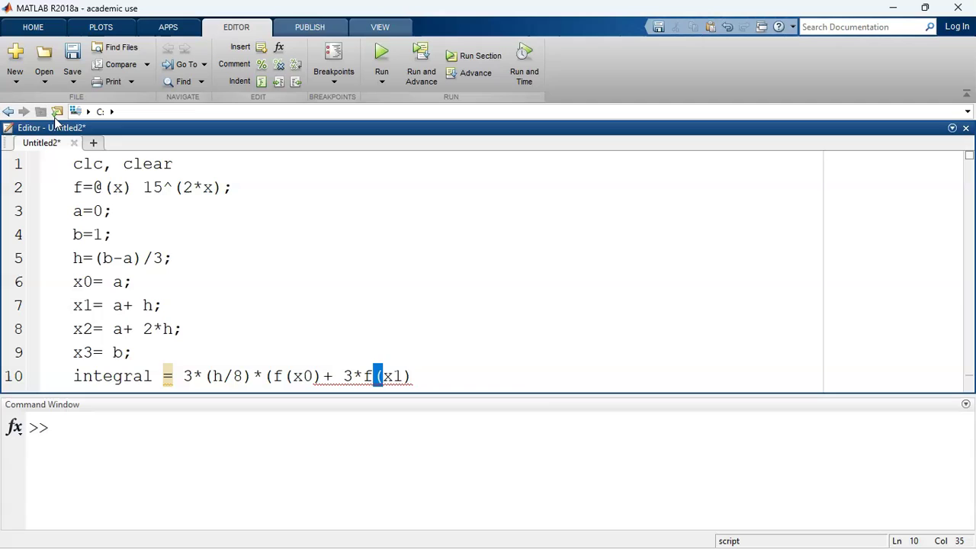
{"action": "type", "text": " + "}
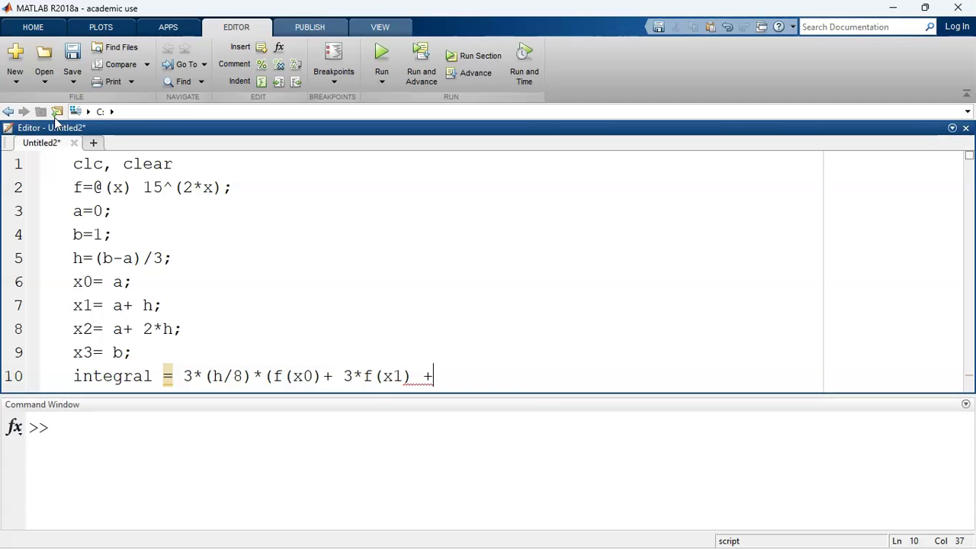
{"action": "type", "text": "3*"}
{"action": "type", "text": " f(x2)"}
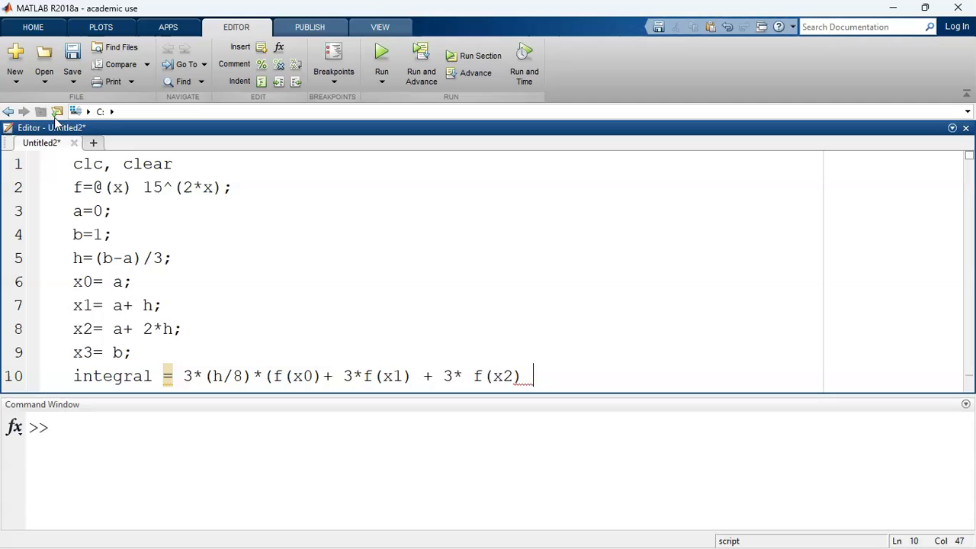
{"action": "type", "text": "+ 3* f"}
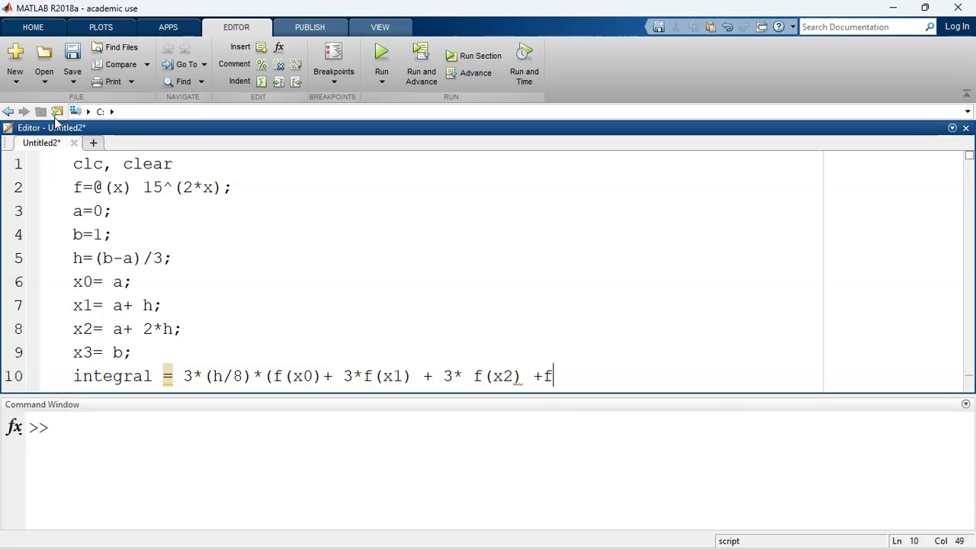
{"action": "key", "text": "BackSpace"}
{"action": "type", "text": "f(x"}
{"action": "type", "text": "3"}
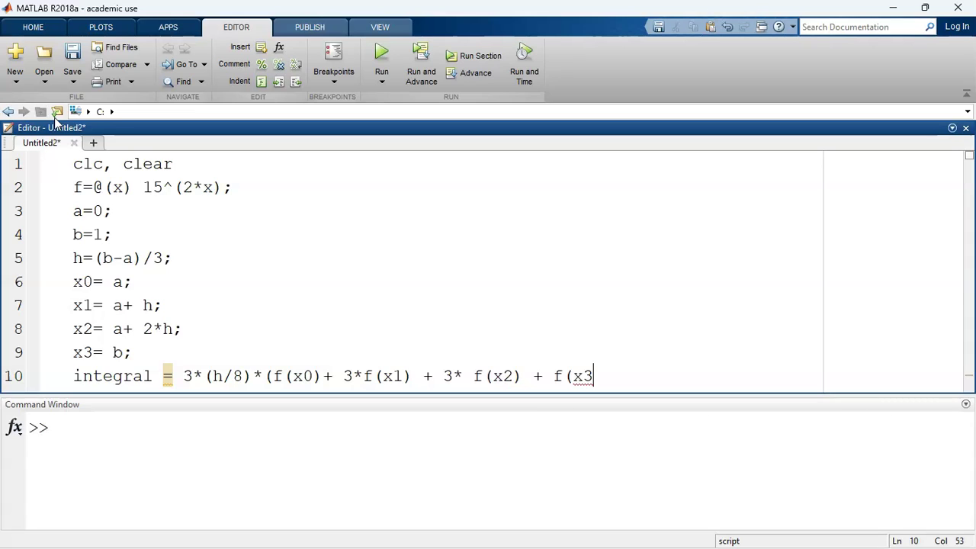
{"action": "type", "text": ")"}
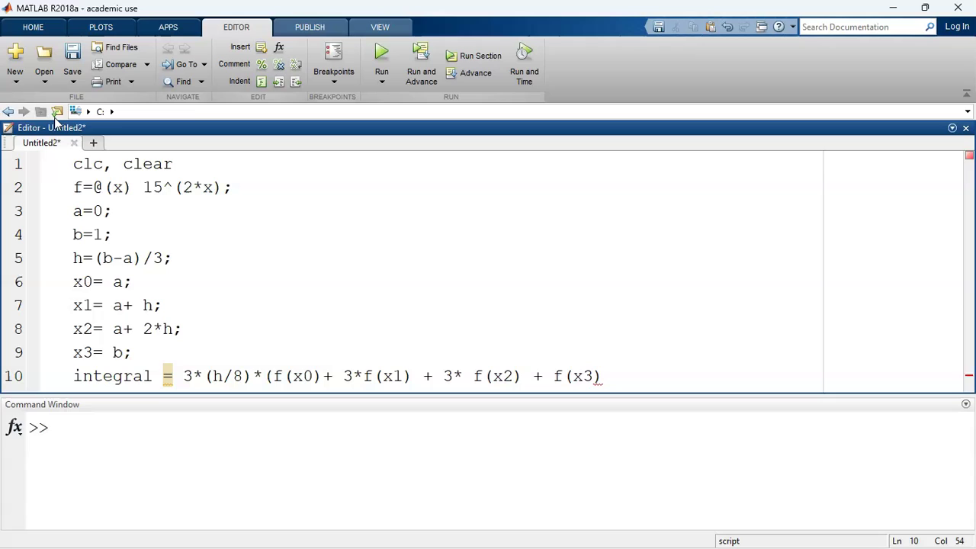
{"action": "type", "text": ");"}
{"action": "key", "text": "Return"}
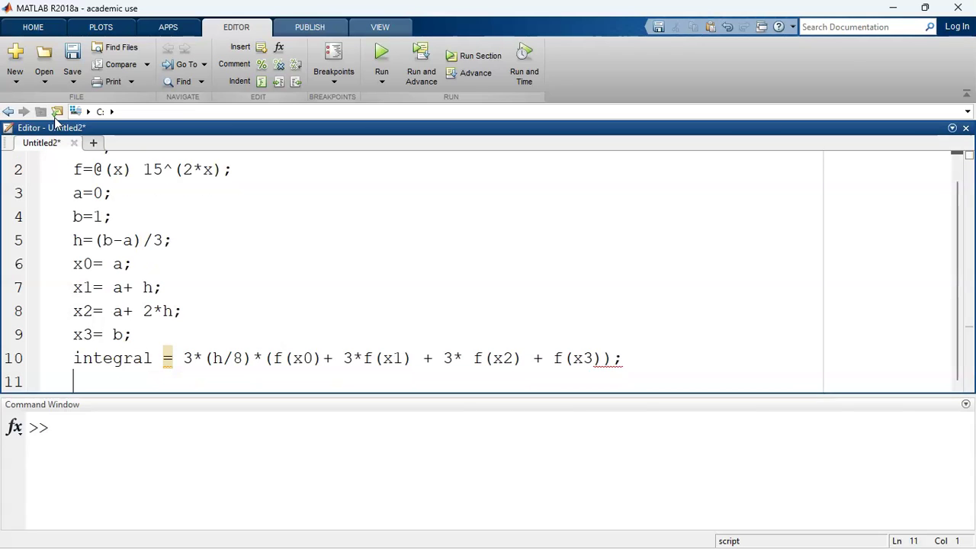
Add disp ('The integral is') and disp (integral) lines to the script
{"action": "type", "text": "disp"}
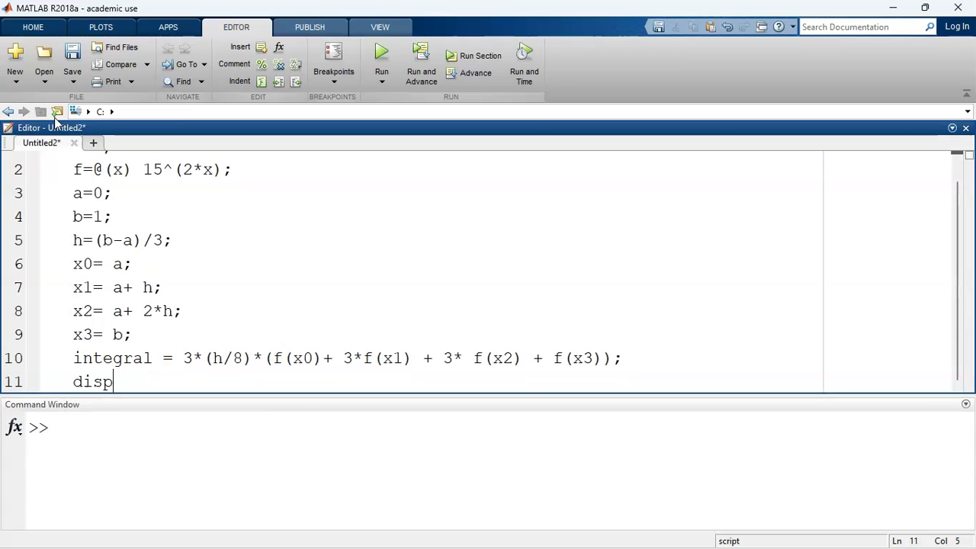
{"action": "type", "text": " ("}
{"action": "type", "text": "'The in"}
{"action": "type", "text": "tegral is"}
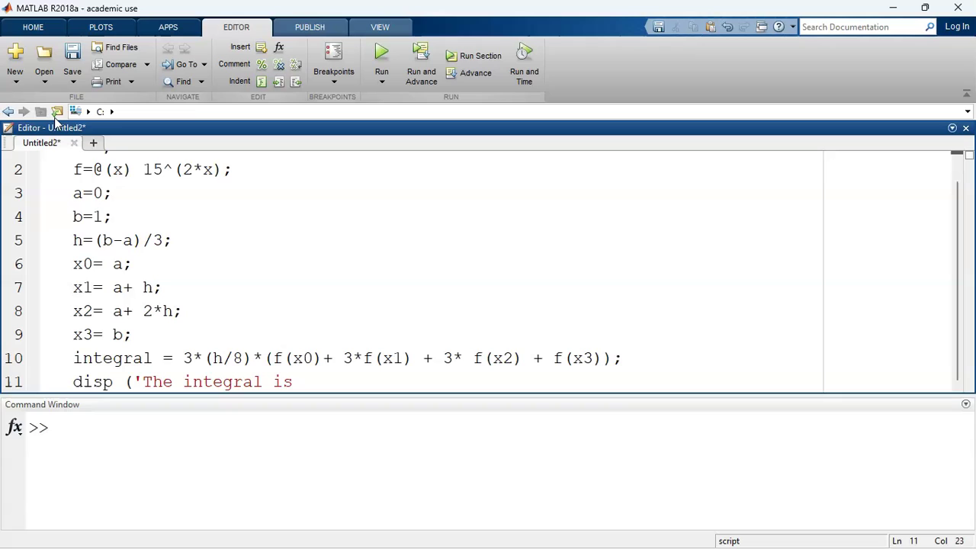
{"action": "type", "text": "'"}
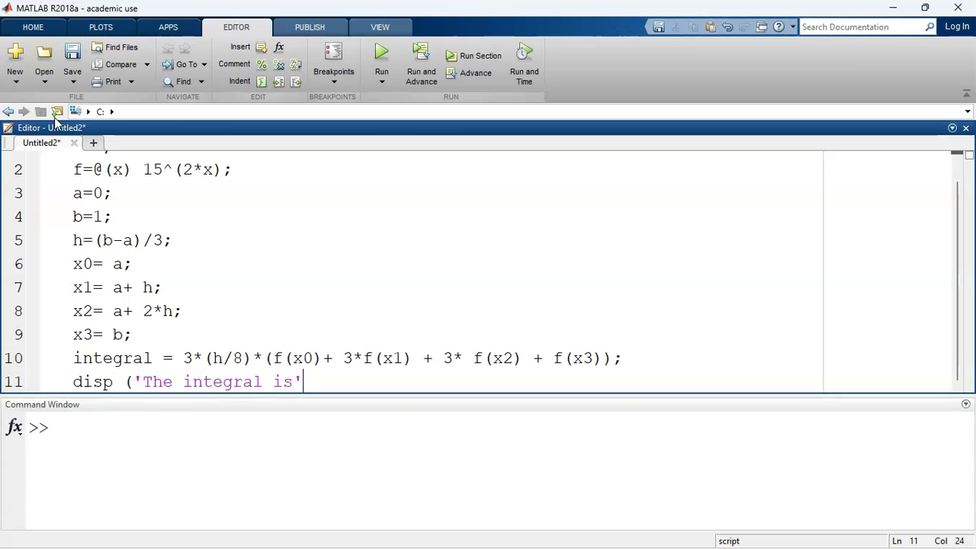
{"action": "type", "text": ")"}
{"action": "key", "text": "Return"}
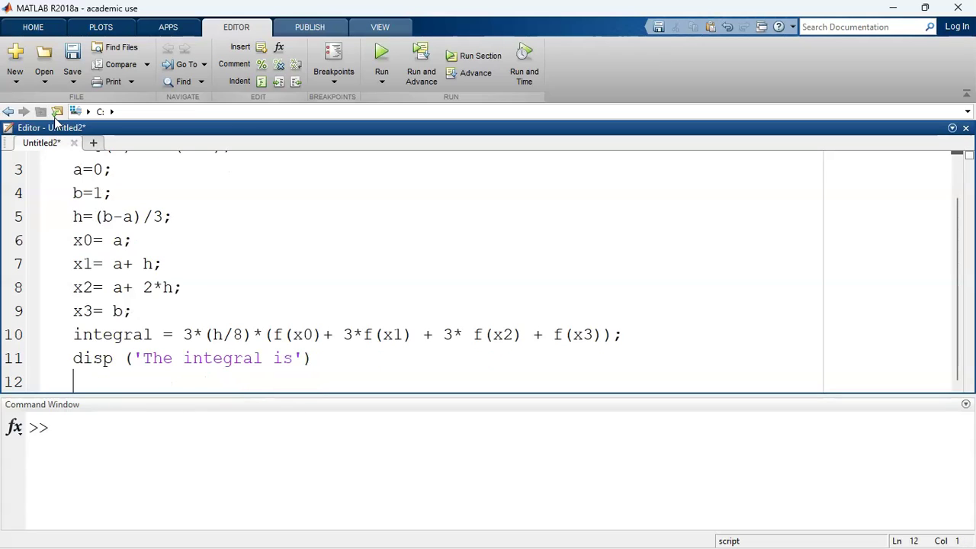
{"action": "type", "text": "disp "}
{"action": "type", "text": "(integr"}
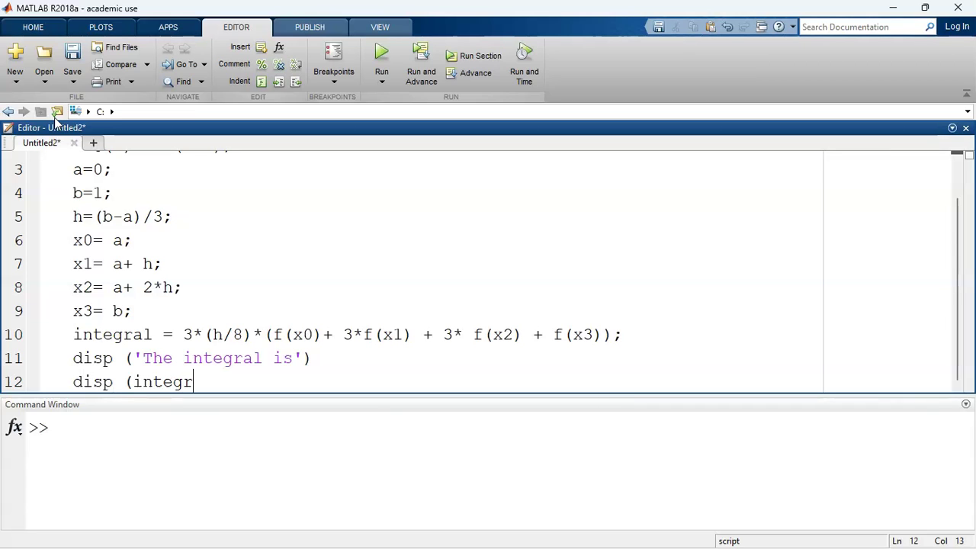
{"action": "type", "text": "al)"}
Run the script and confirm the output shows 'The integral is' 44.4033
{"action": "key", "text": "Return"}
{"action": "left_click", "coordinate": [468, 277]}
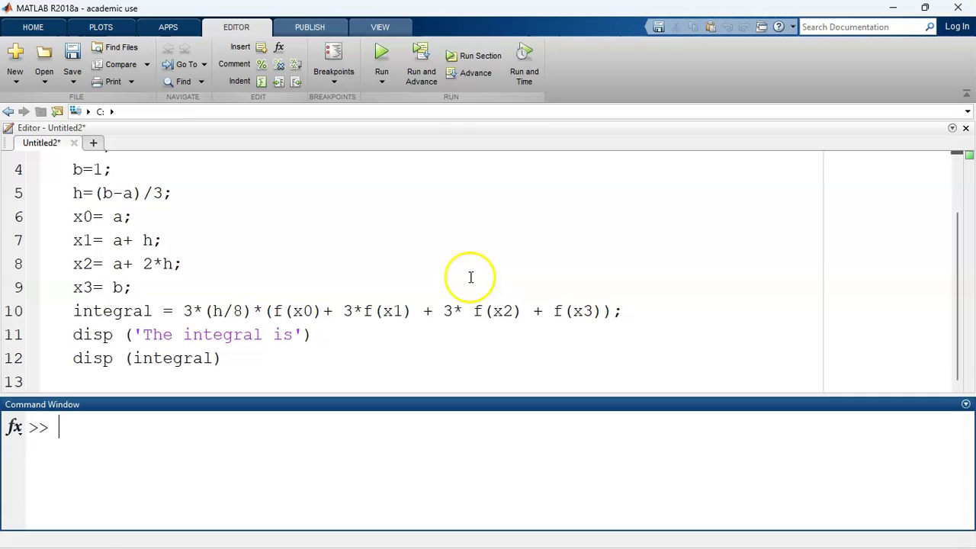
{"action": "left_click", "coordinate": [476, 56]}
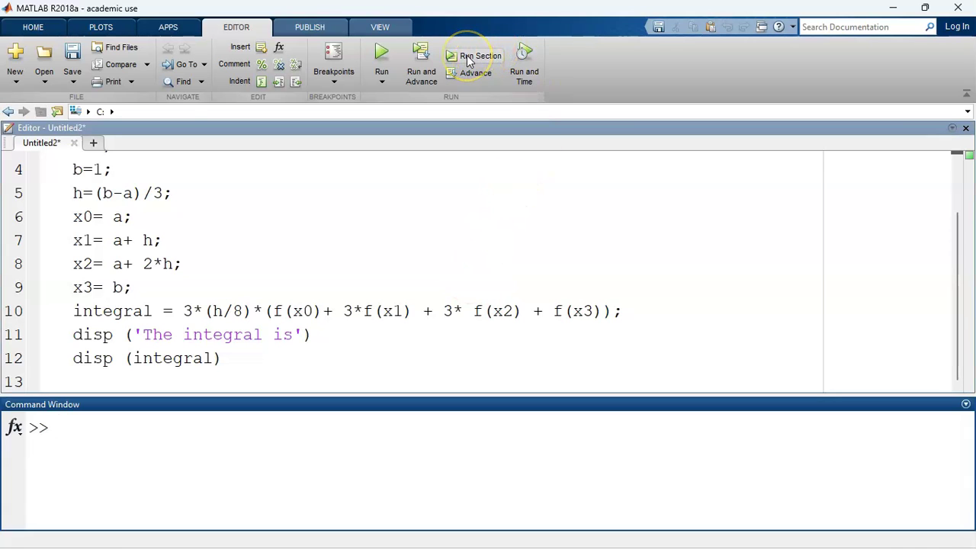
{"action": "left_click", "coordinate": [469, 59]}
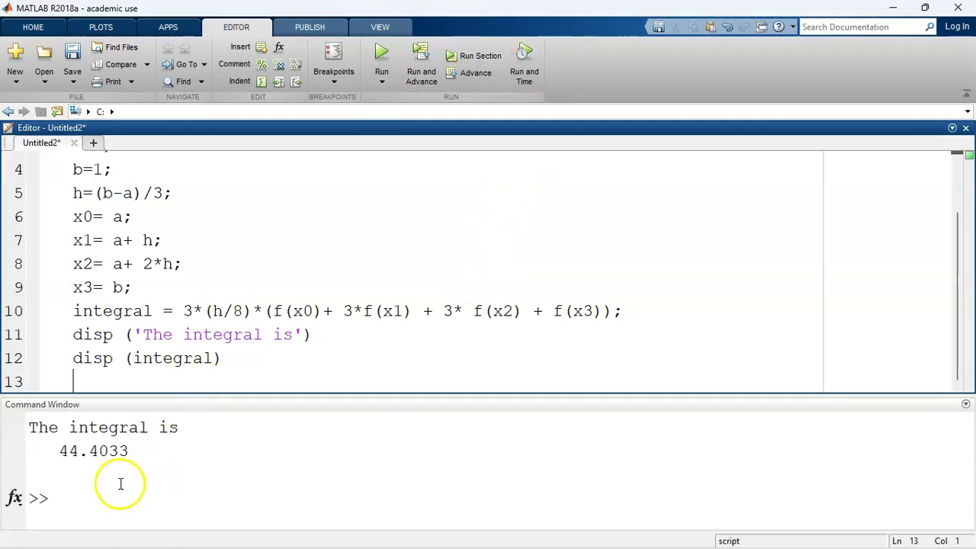